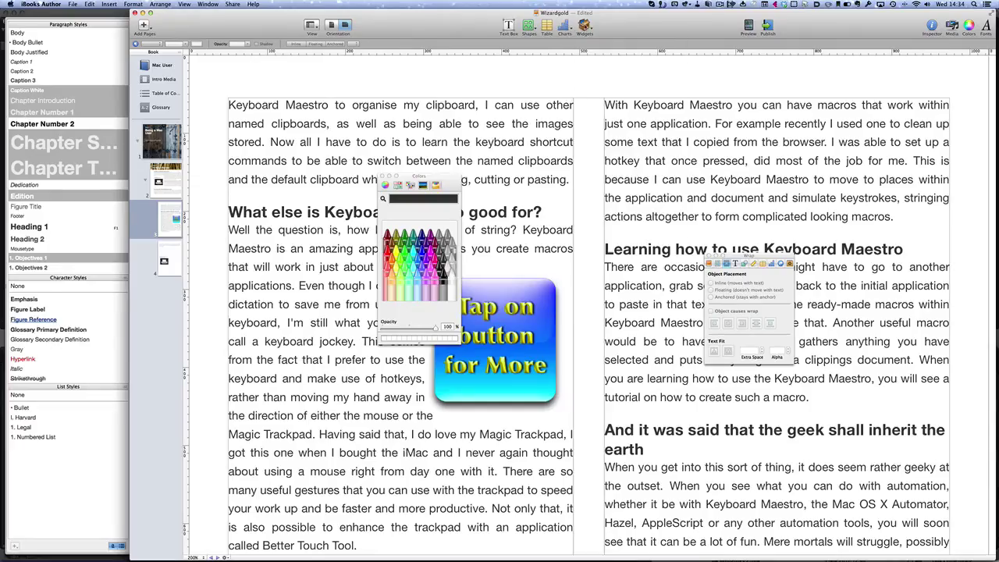
Insert a Scrolling Sidebar widget from the Widgets gallery onto the page
click(583, 29)
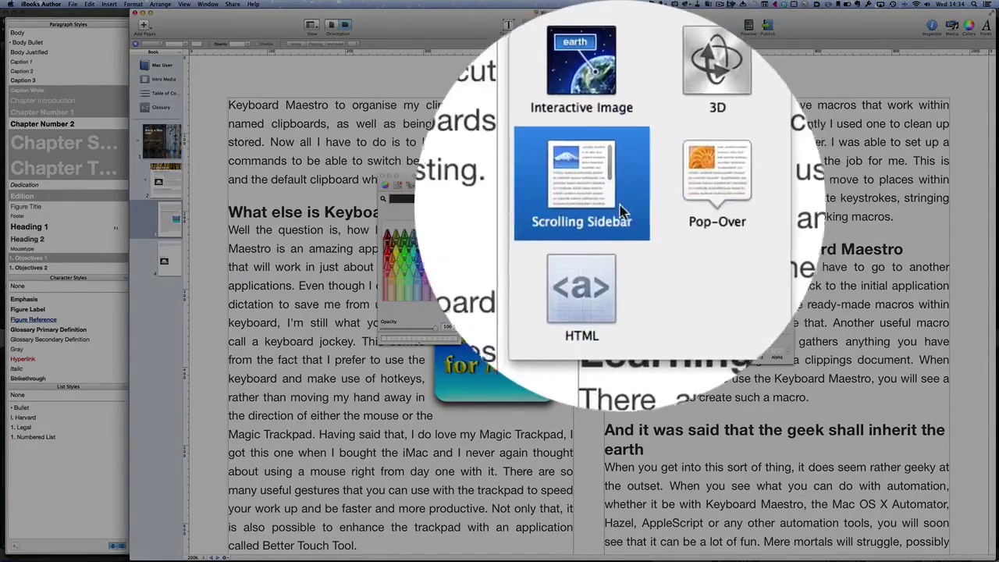
click(609, 209)
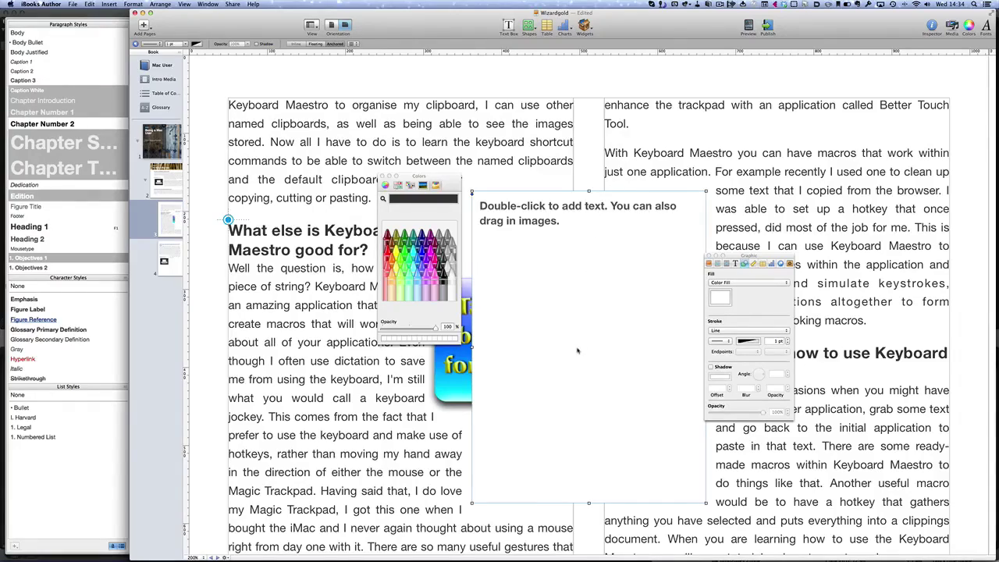
Move the sidebar into the right column and give it a Cantaloupe colour fill
drag(577, 352, 820, 258)
drag(748, 255, 628, 127)
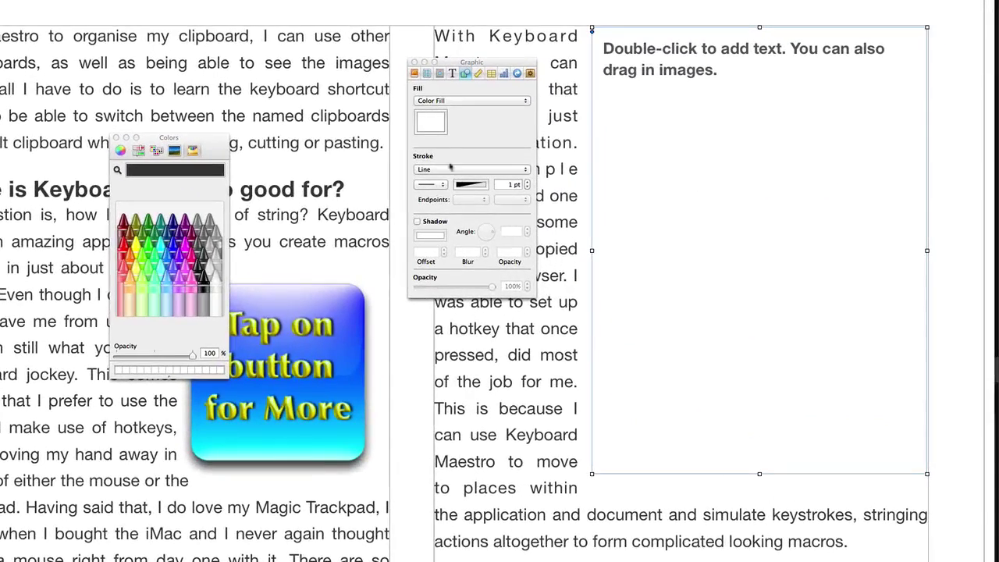
click(451, 103)
click(451, 103)
click(431, 123)
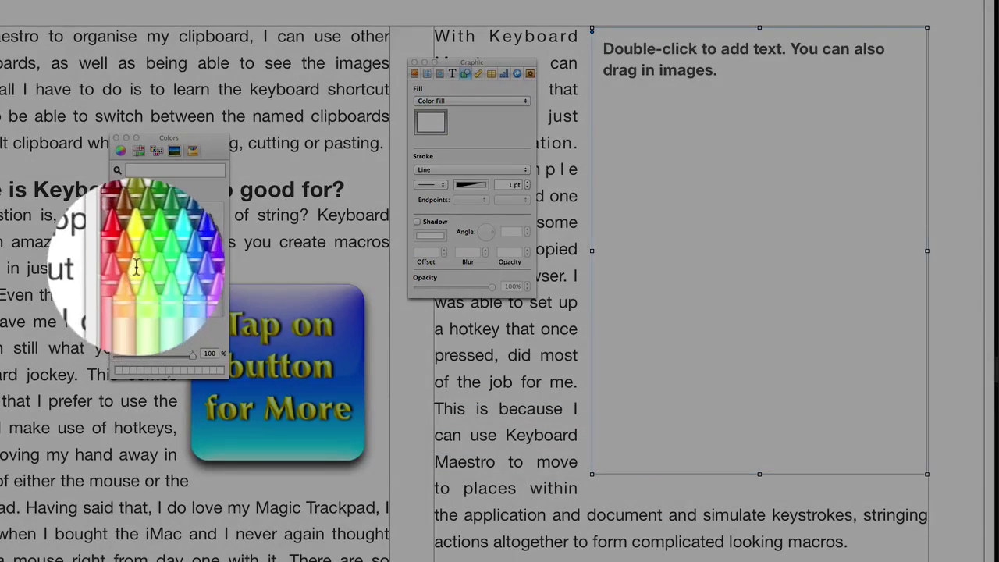
click(129, 283)
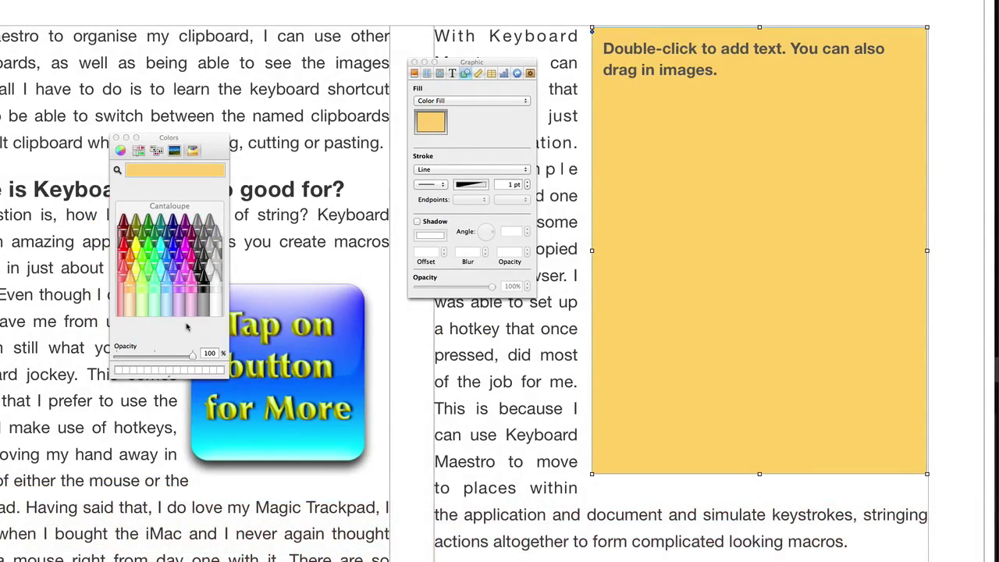
Switch to MarsEdit and select the Nexus 7 article section
key(ctrl+alt+super+a)
click(343, 139)
drag(619, 146, 671, 392)
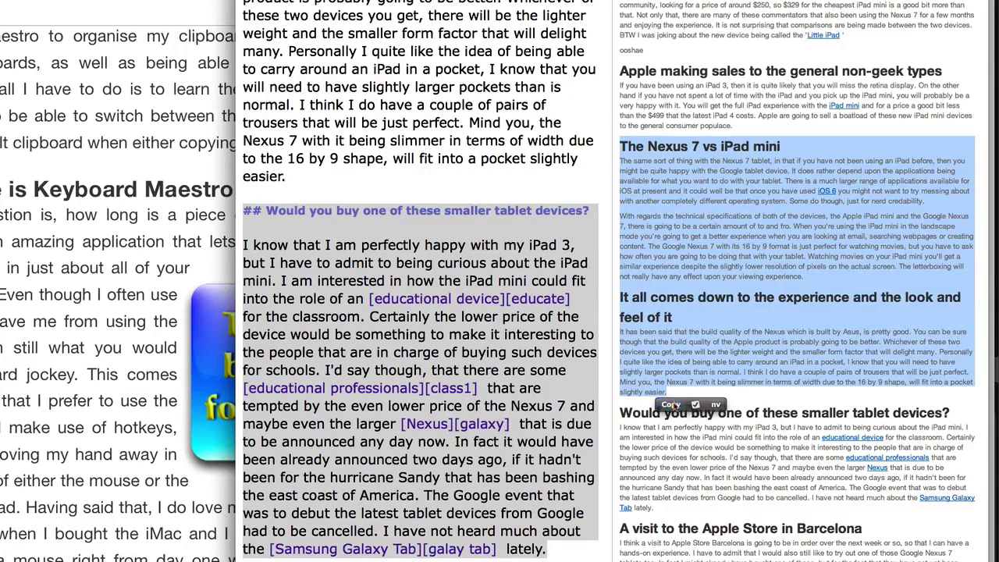
Paste the copied Nexus 7 vs iPad mini article over the sidebar's placeholder text
key(super+Tab)
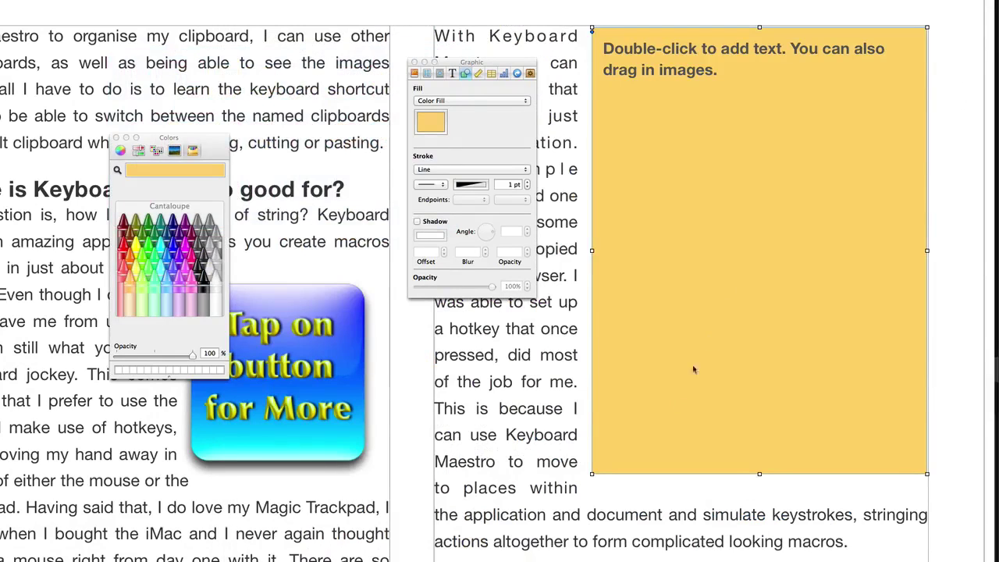
double_click(734, 97)
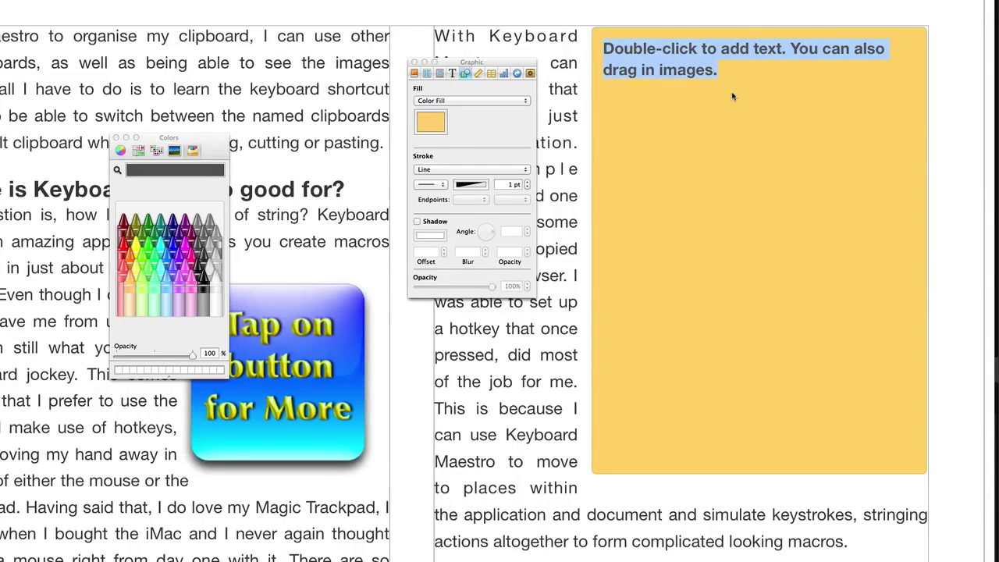
key(super+v)
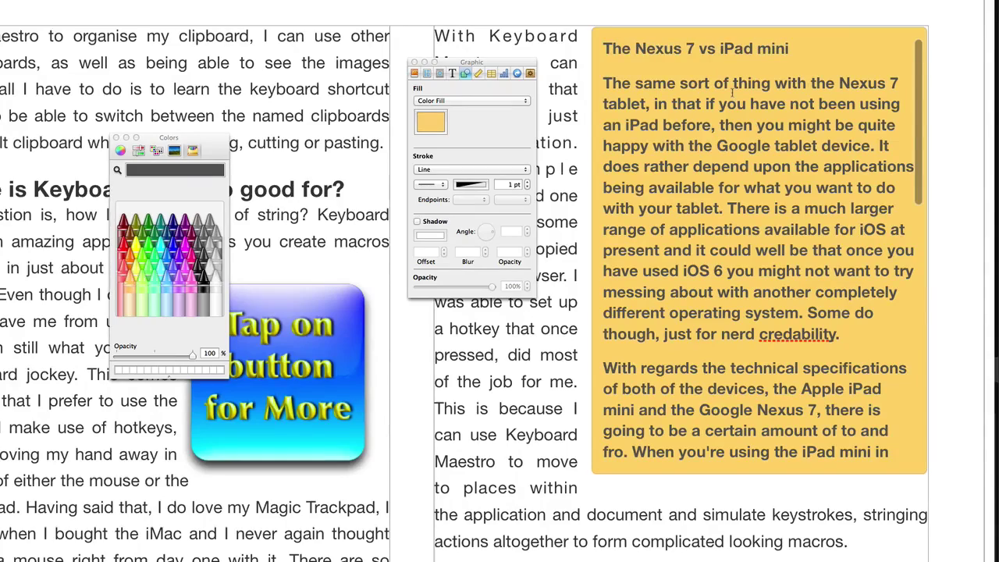
scroll(790, 209, down, 15)
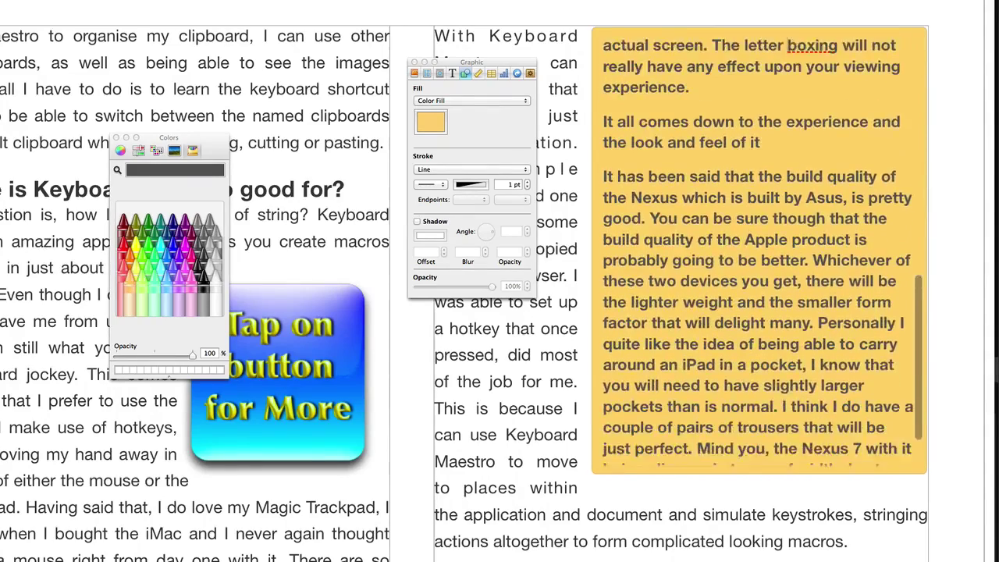
scroll(762, 249, up, 15)
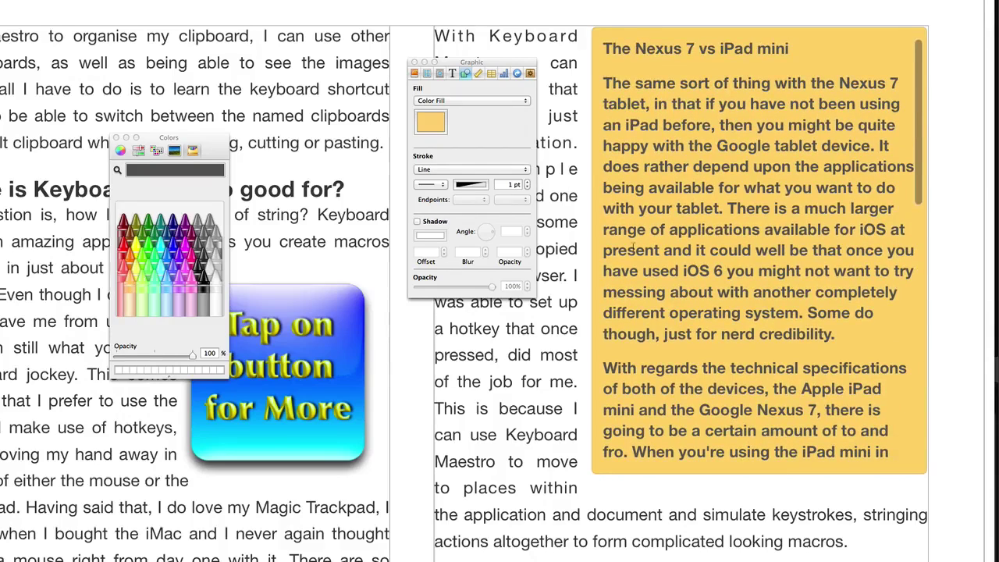
Resize the sidebar from its left edge to about 291 pt wide
click(592, 234)
drag(590, 250, 726, 229)
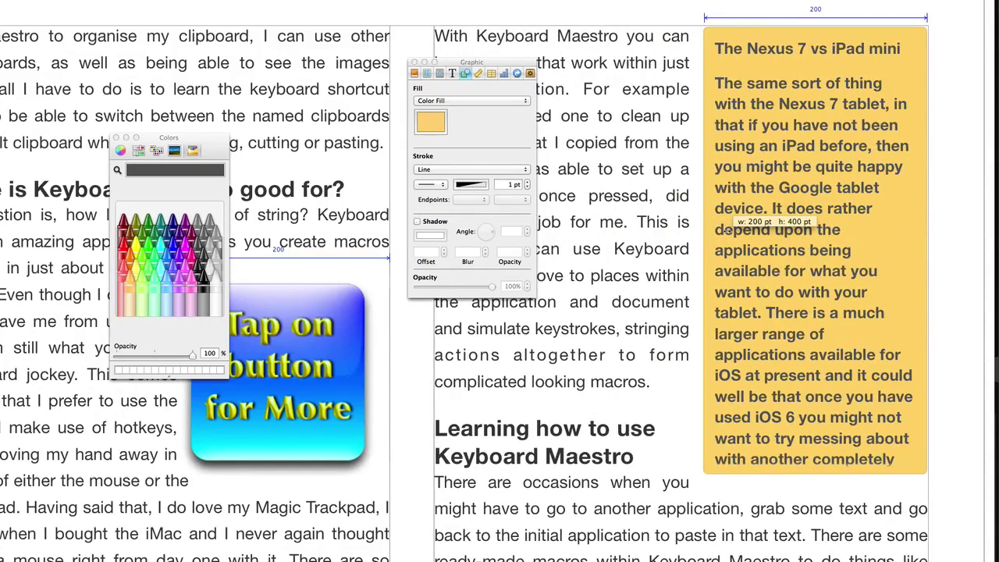
drag(726, 230, 662, 222)
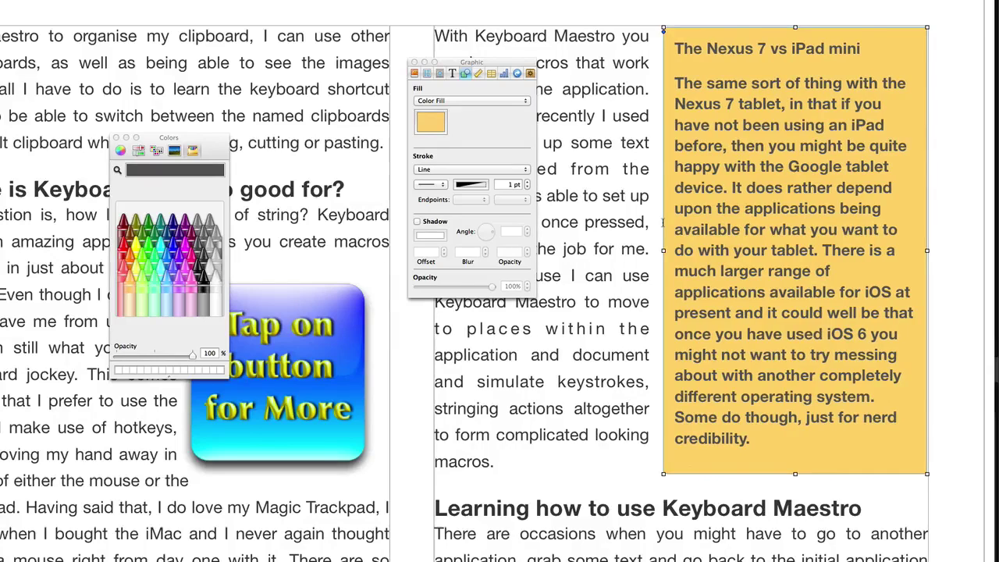
scroll(708, 226, down, 3)
scroll(769, 187, up, 3)
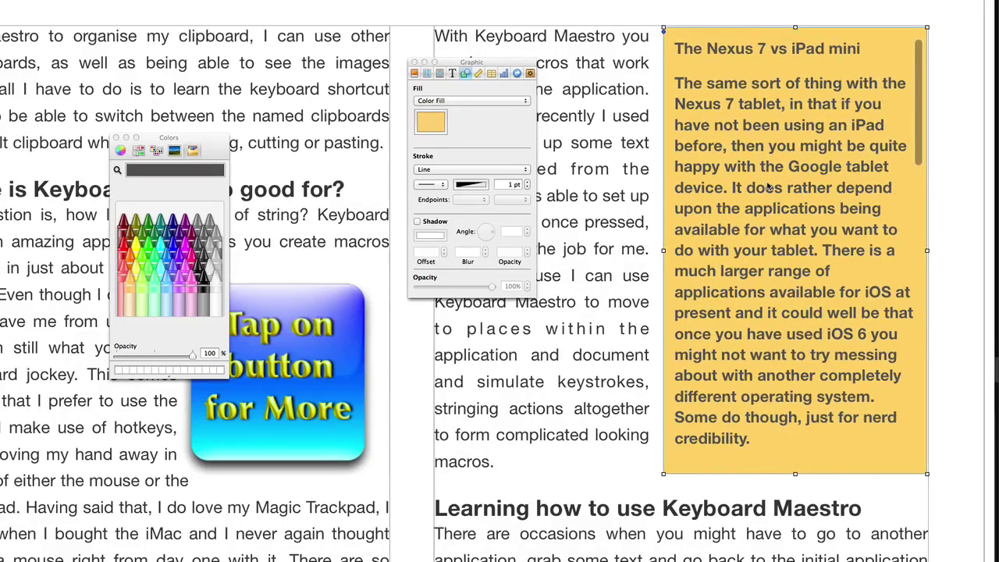
Drag iPod Touch CP.jpg from Finder's Pictures folder into the sidebar
key(ctrl+alt+super+a)
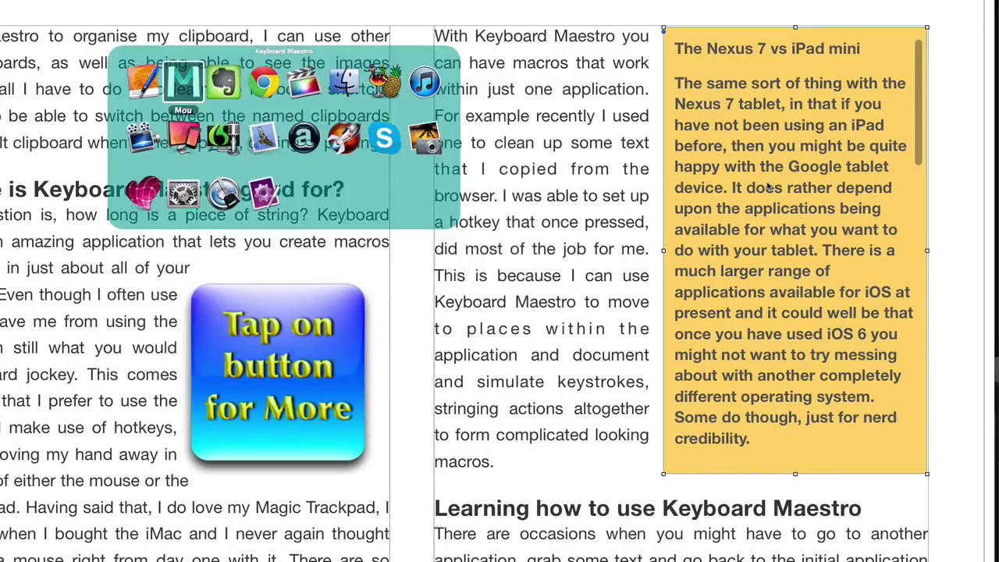
click(343, 82)
scroll(658, 475, up, 1)
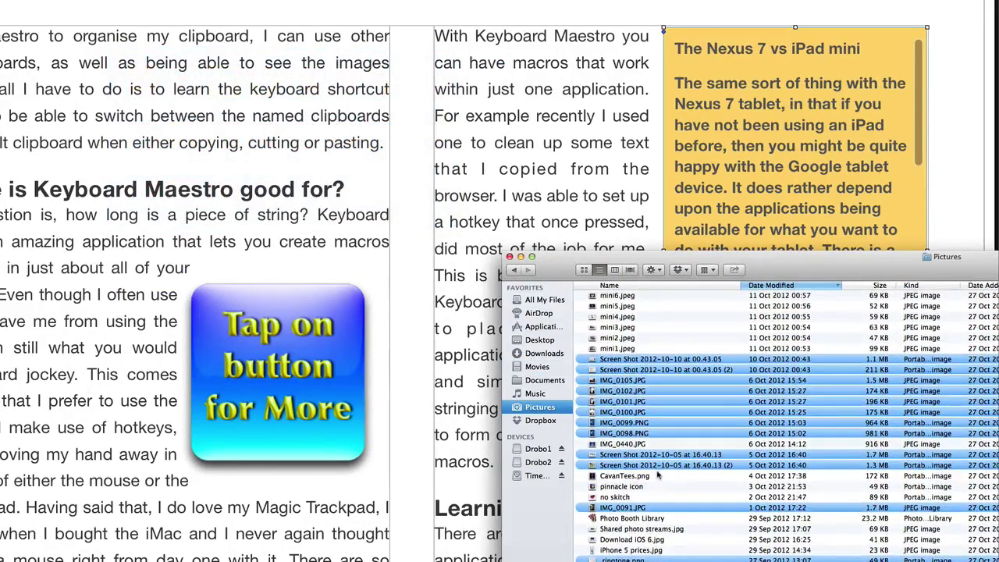
scroll(640, 480, down, 5)
click(629, 473)
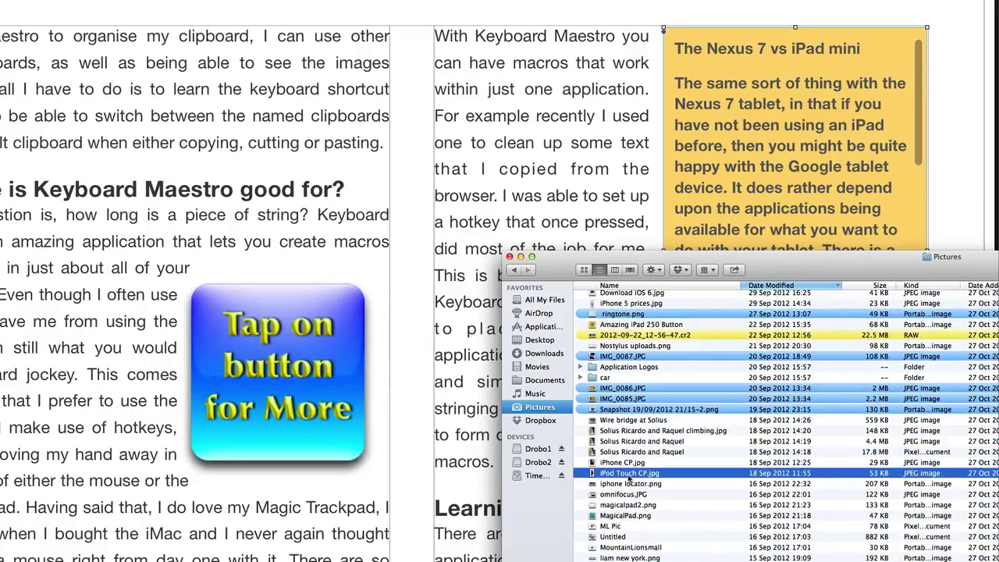
drag(629, 478, 731, 153)
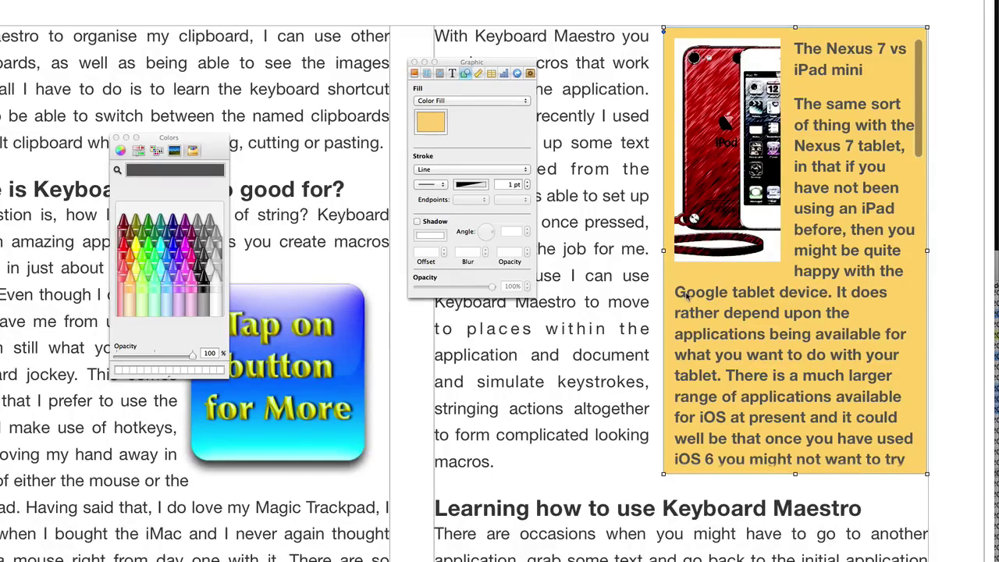
Change the sidebar fill to white and add a drop shadow
click(437, 123)
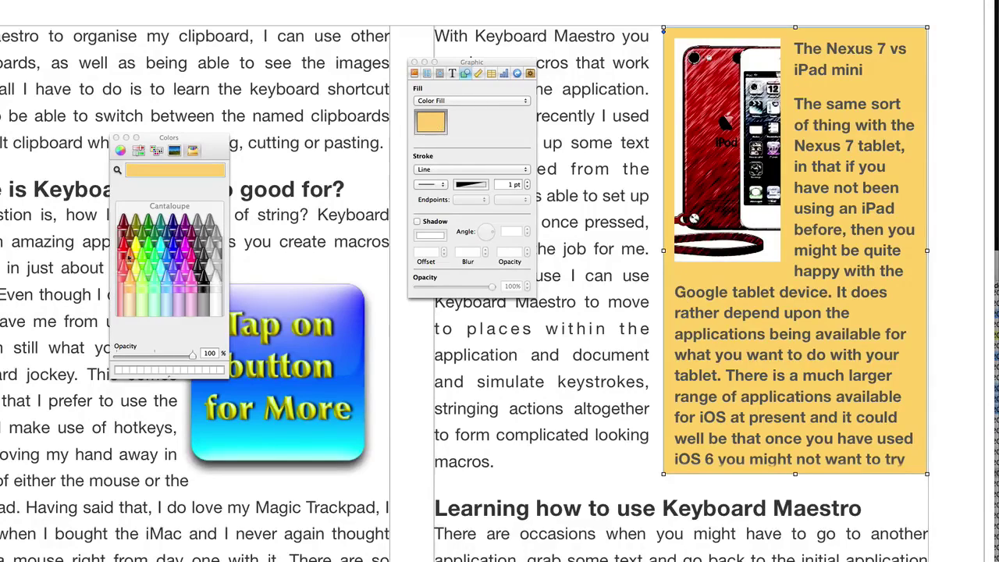
click(220, 285)
click(416, 221)
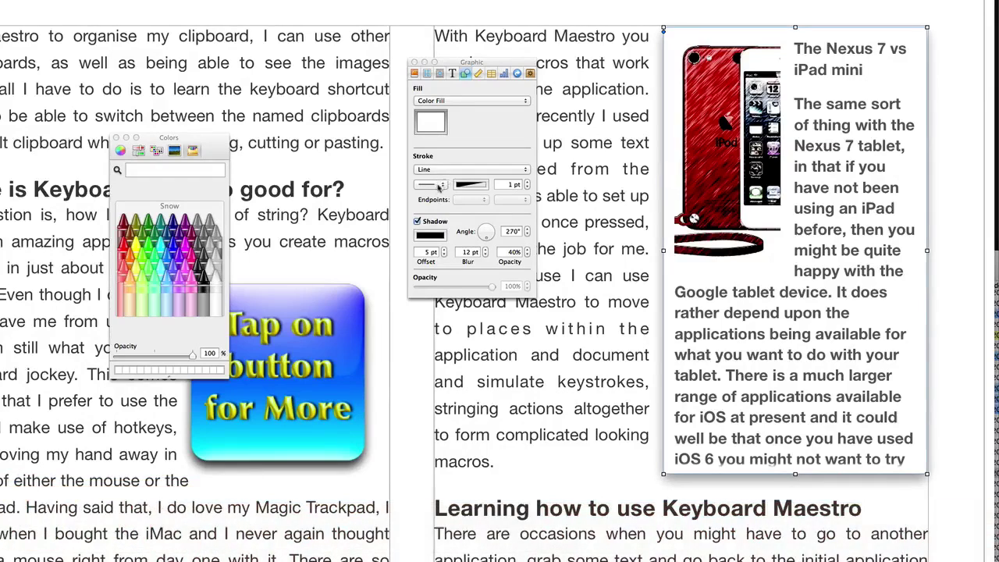
Thicken the sidebar border to 11 pt and lower the colour opacity to 10%
click(442, 185)
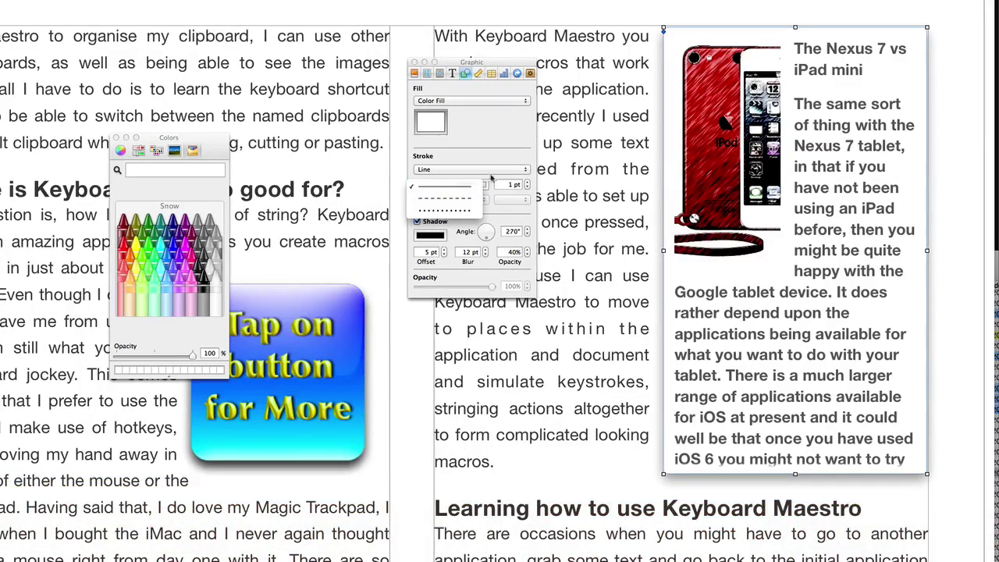
click(513, 186)
click(527, 182)
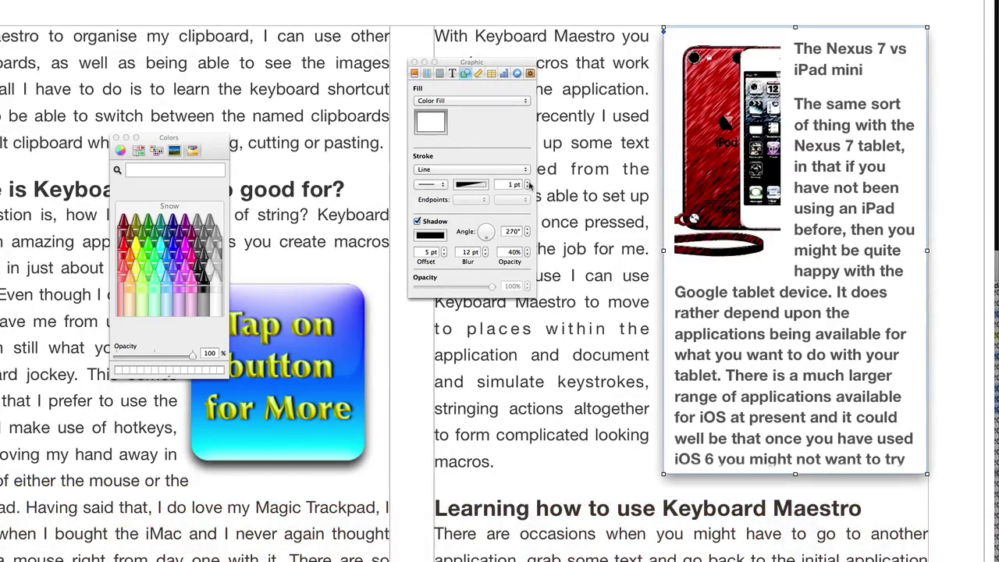
click(527, 182)
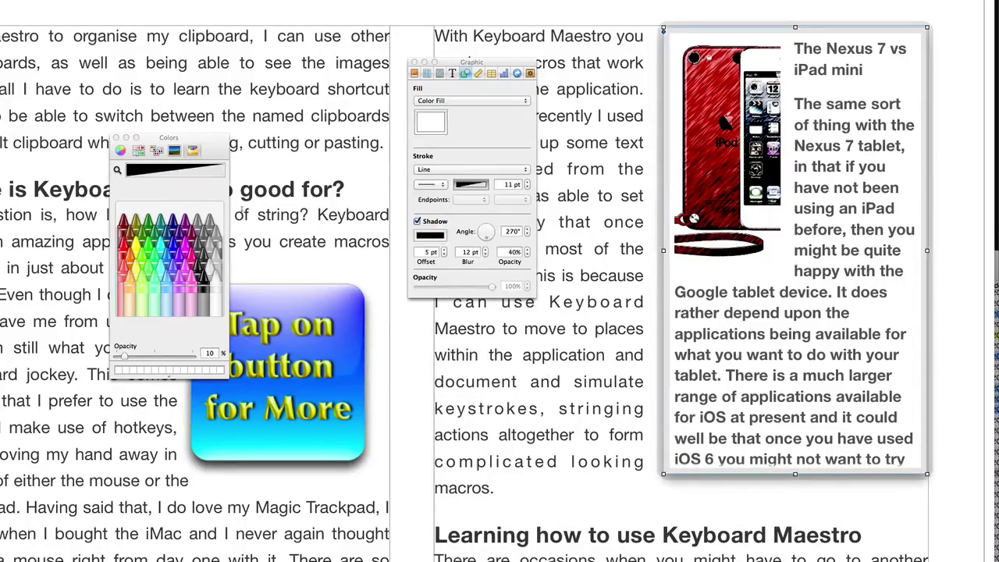
drag(192, 355, 124, 355)
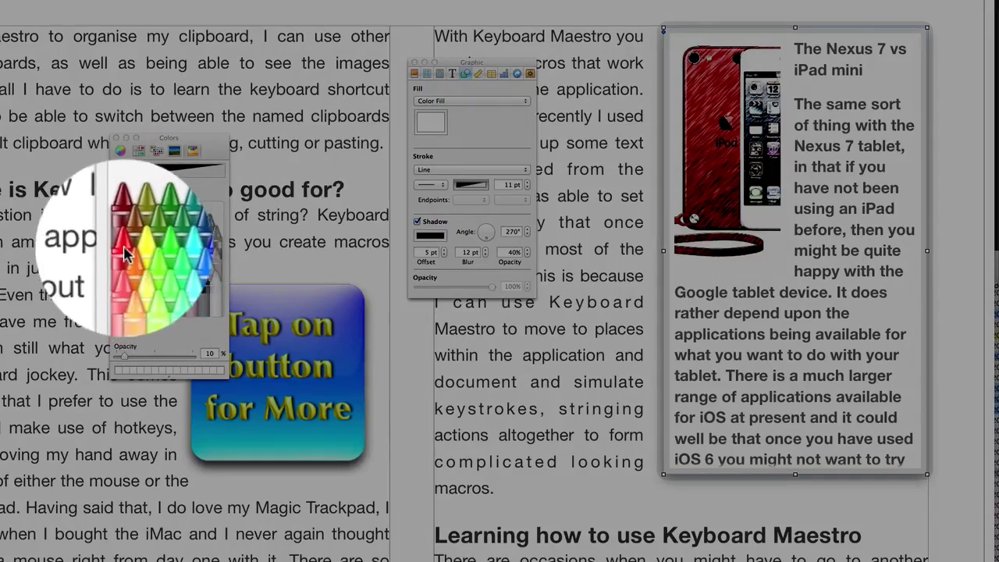
Make the border Maraschino red and set the shadow to 316° with 18 pt offset
click(124, 254)
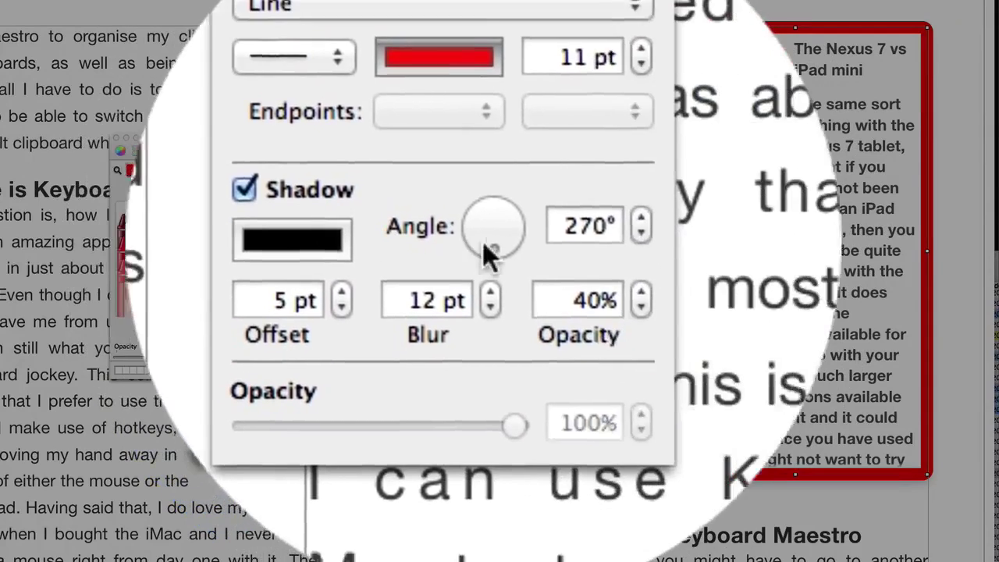
click(483, 252)
drag(480, 253, 473, 251)
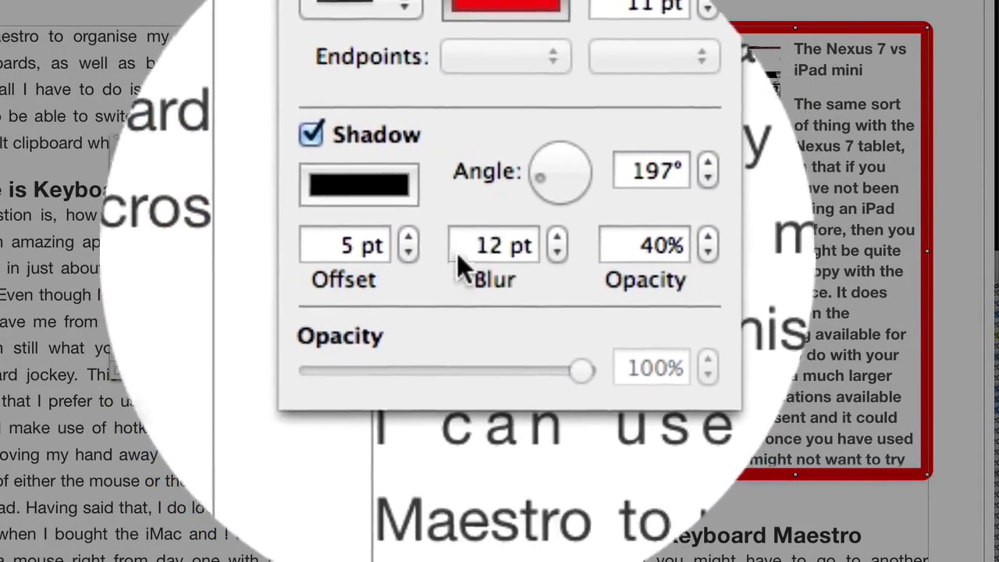
drag(444, 250, 491, 239)
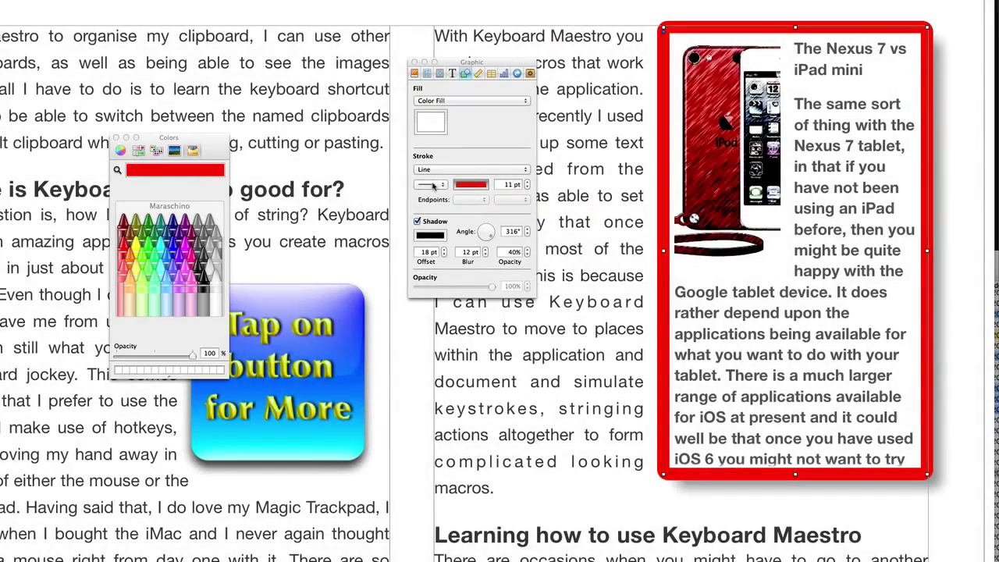
click(433, 184)
Change the border to a 4 pt dotted Midnight blue line, then deselect the sidebar
click(443, 211)
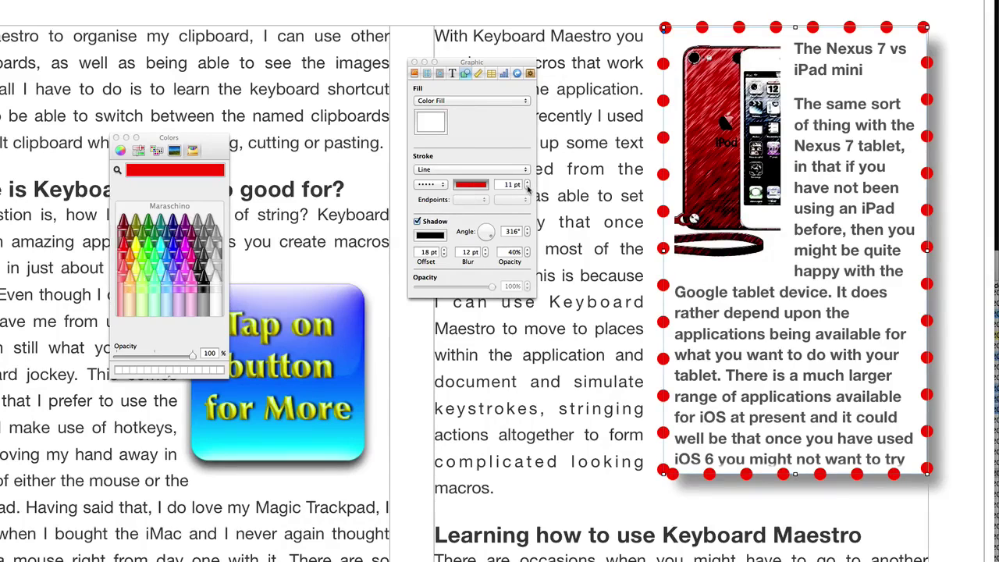
click(528, 188)
click(528, 187)
click(528, 187)
click(528, 187)
click(528, 187)
click(527, 188)
click(527, 187)
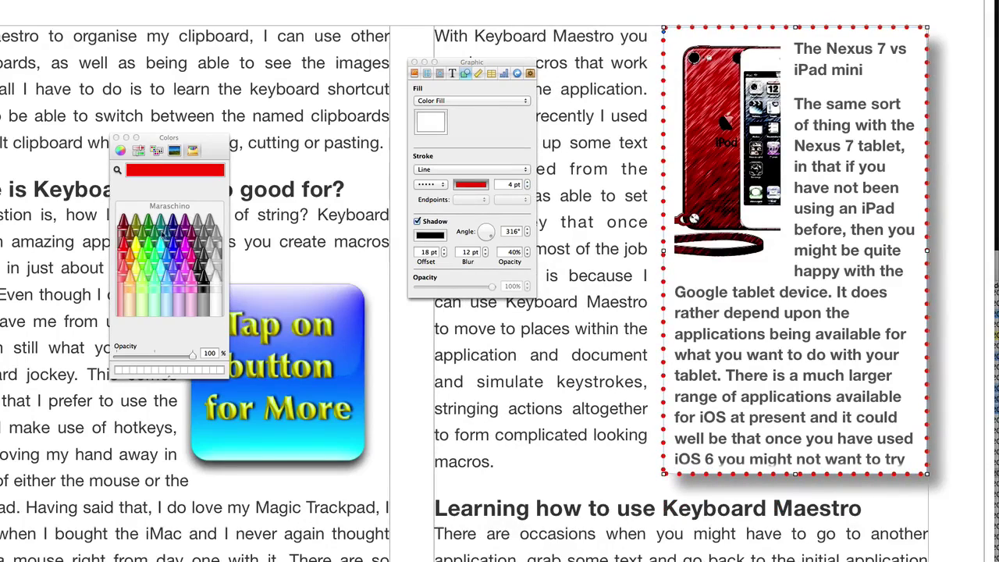
click(173, 228)
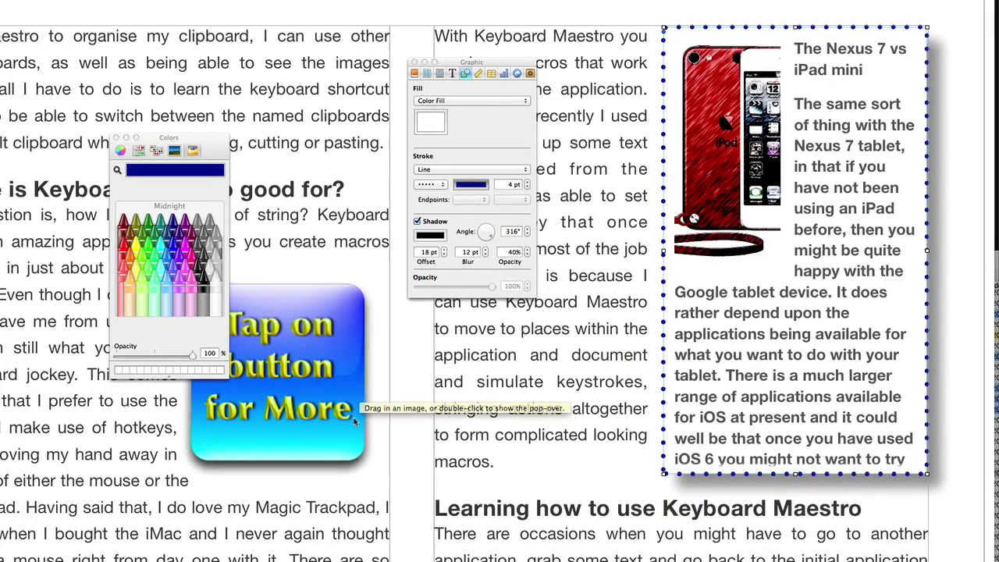
click(533, 457)
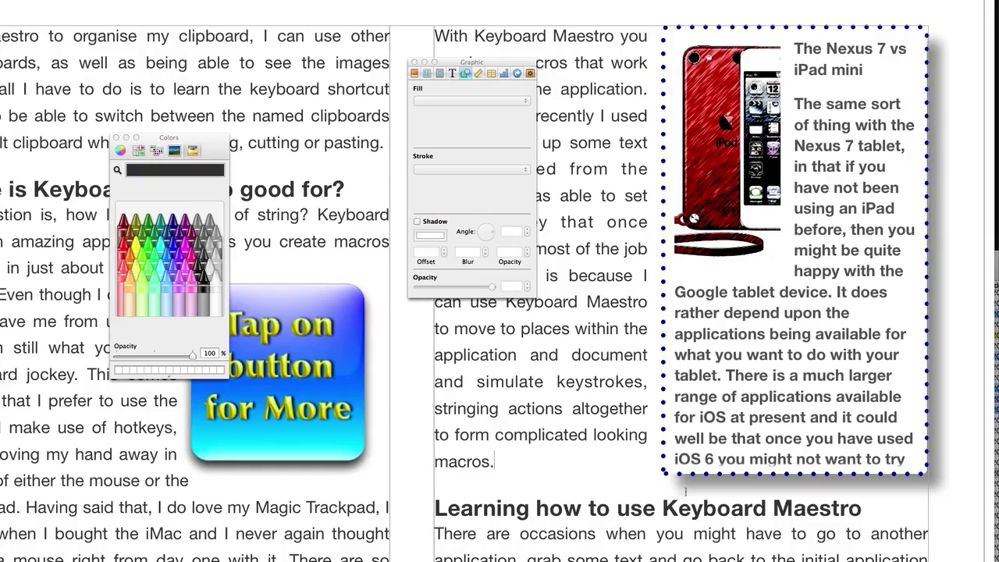
Scroll the sidebar's article text down and back up to confirm it scrolls
scroll(719, 403, down, 5)
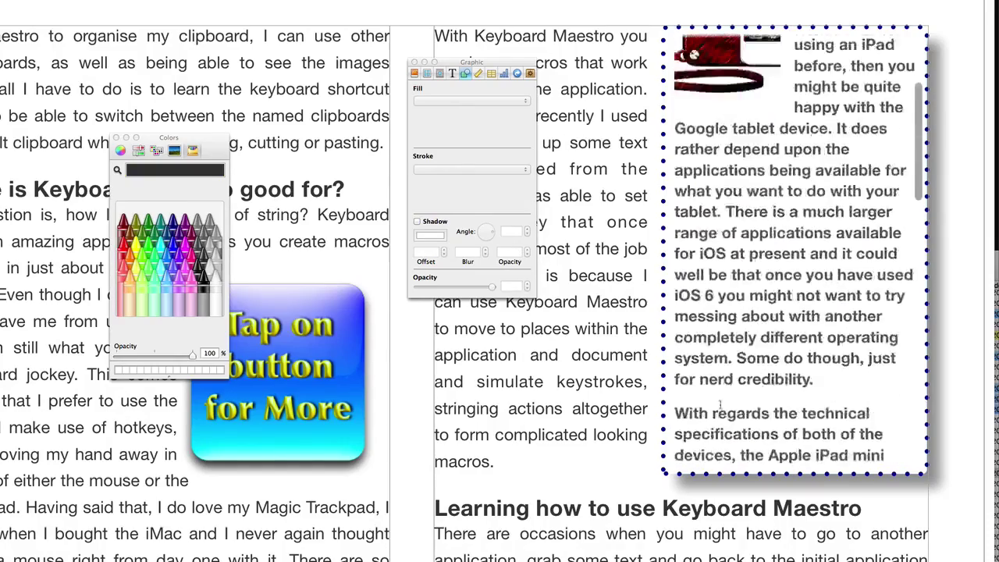
scroll(720, 405, down, 20)
scroll(720, 405, up, 10)
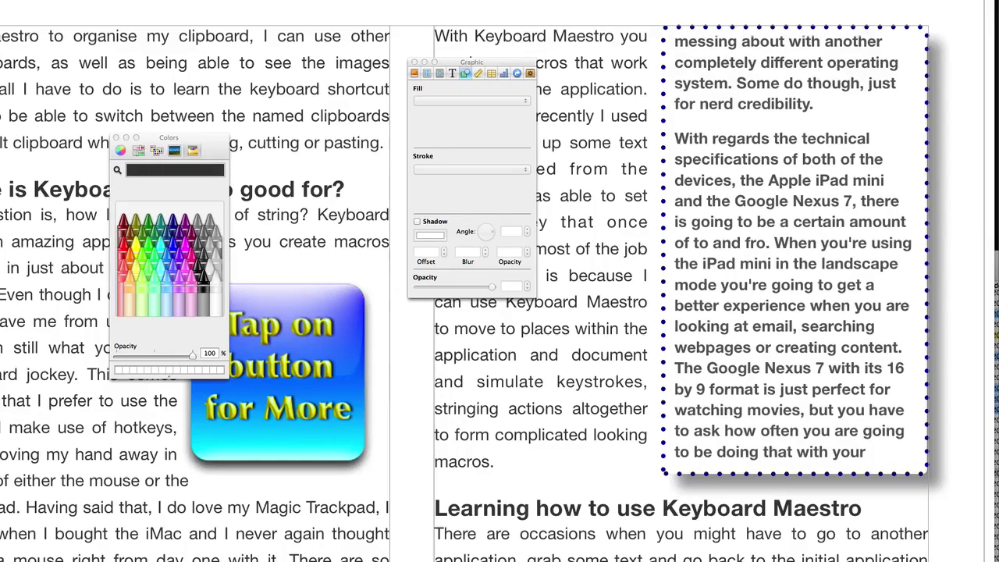